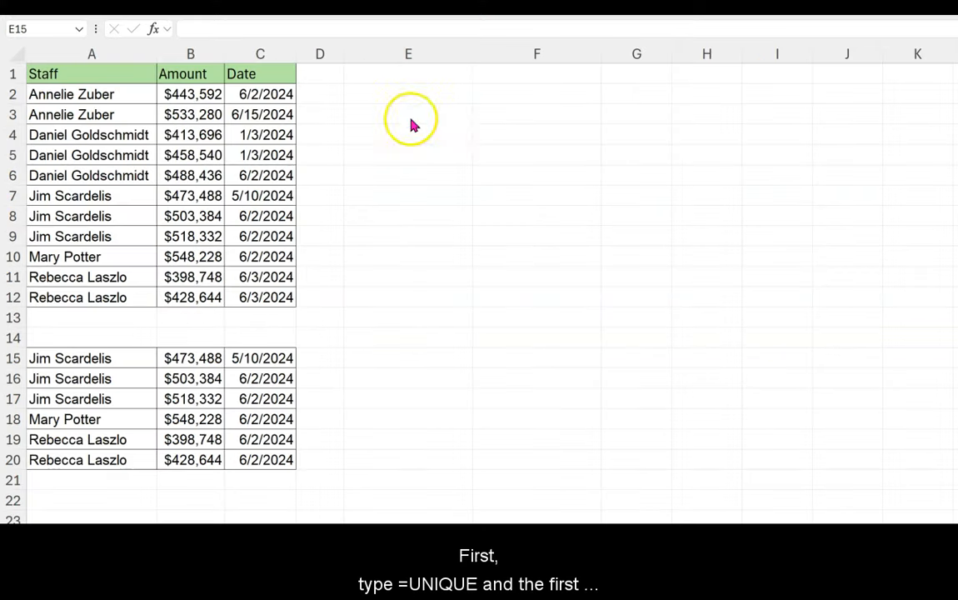
- Enter =UNIQUE(A2:A12,FALSE) in cell E3 to list each staff name once
{"action": "left_click", "coordinate": [400, 115]}
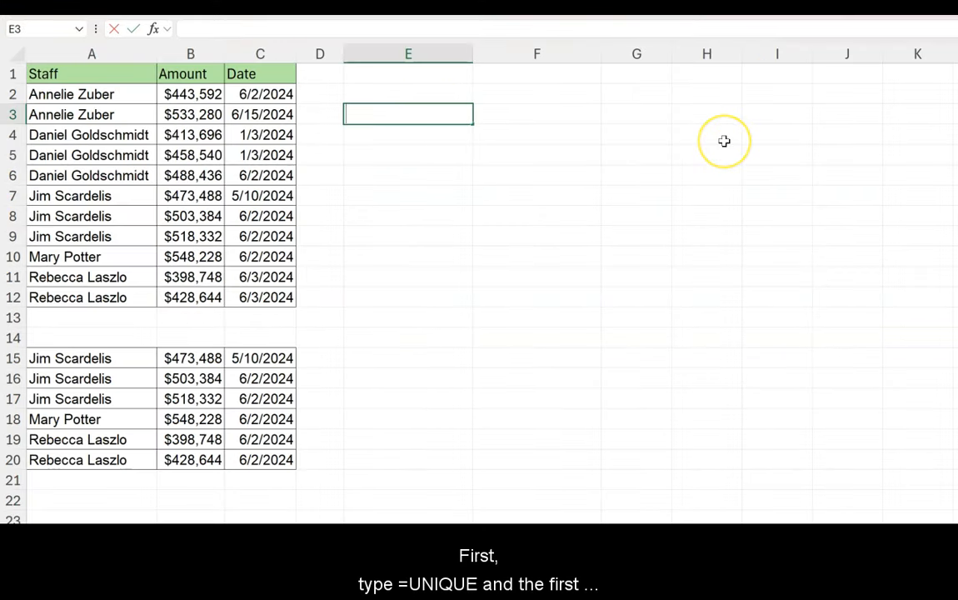
{"action": "type", "text": "=uniq"}
{"action": "key", "text": "Tab"}
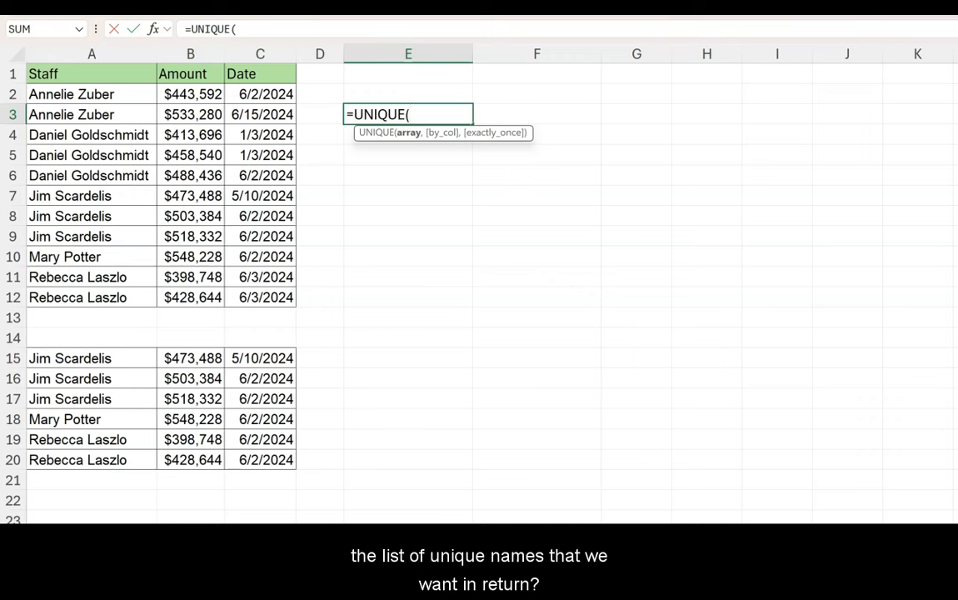
{"action": "left_click_drag", "start_coordinate": [101, 92], "coordinate": [117, 293]}
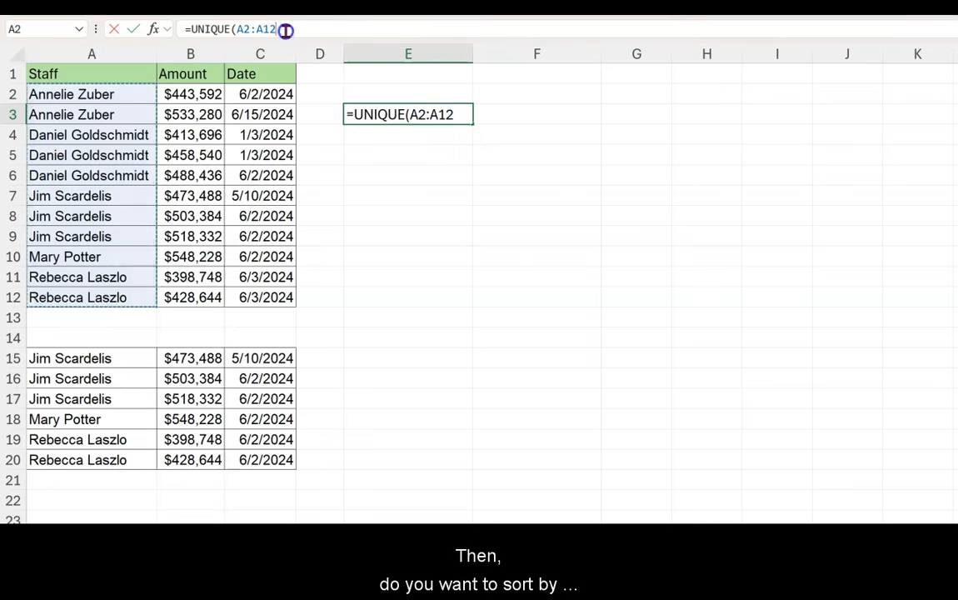
{"action": "left_click", "coordinate": [256, 28]}
{"action": "type", "text": ","}
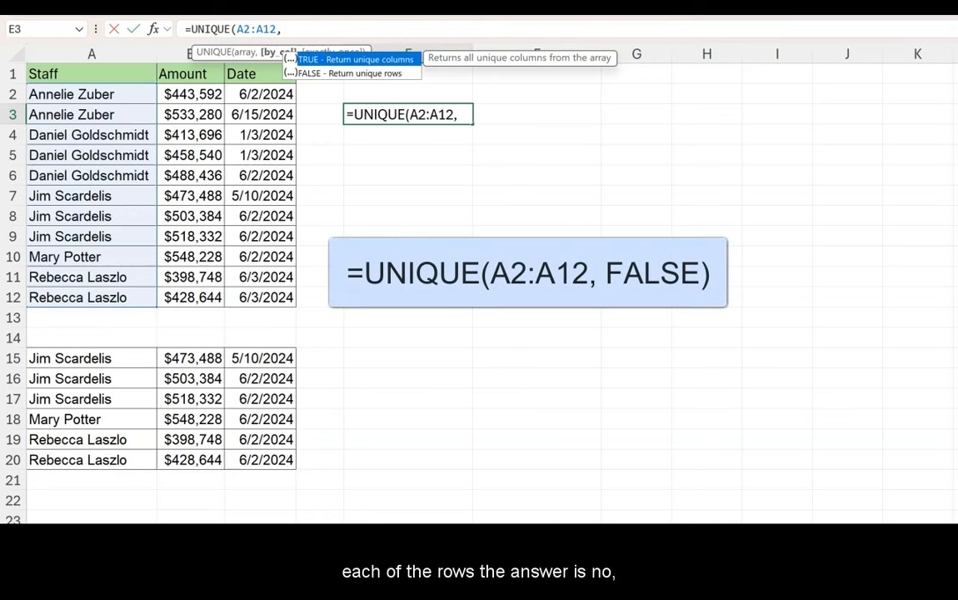
{"action": "key", "text": "Down"}
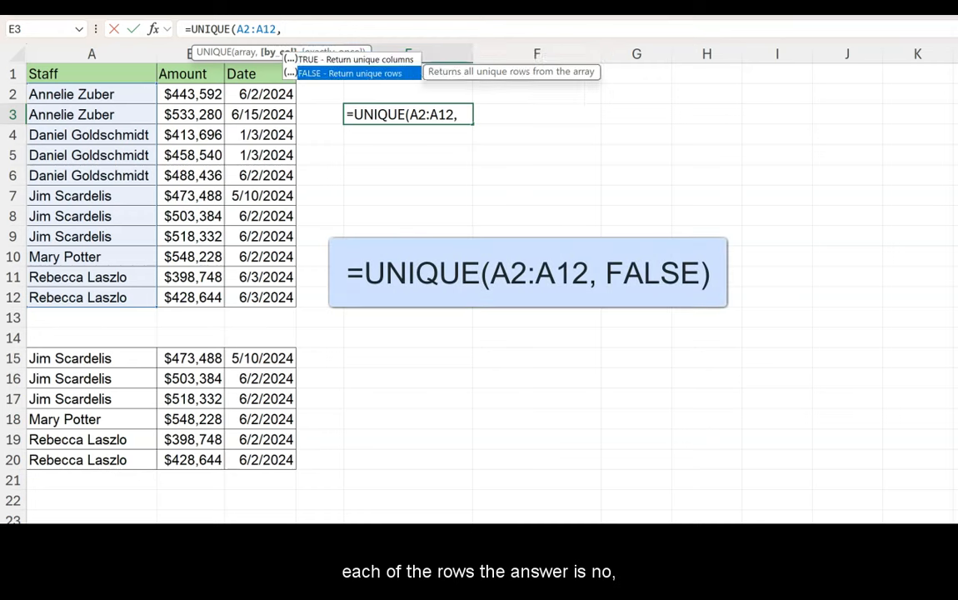
{"action": "key", "text": "Tab"}
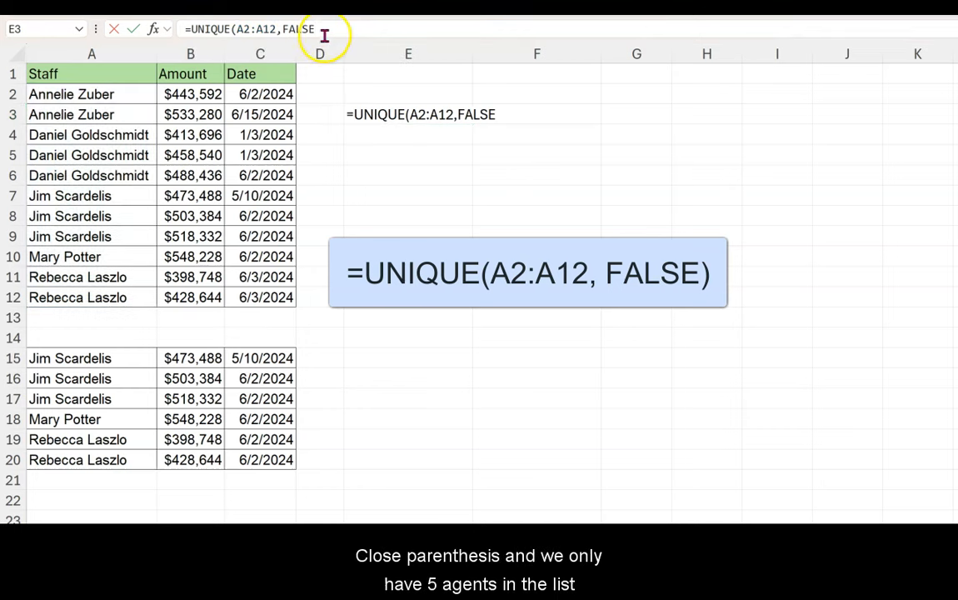
{"action": "left_click", "coordinate": [324, 35]}
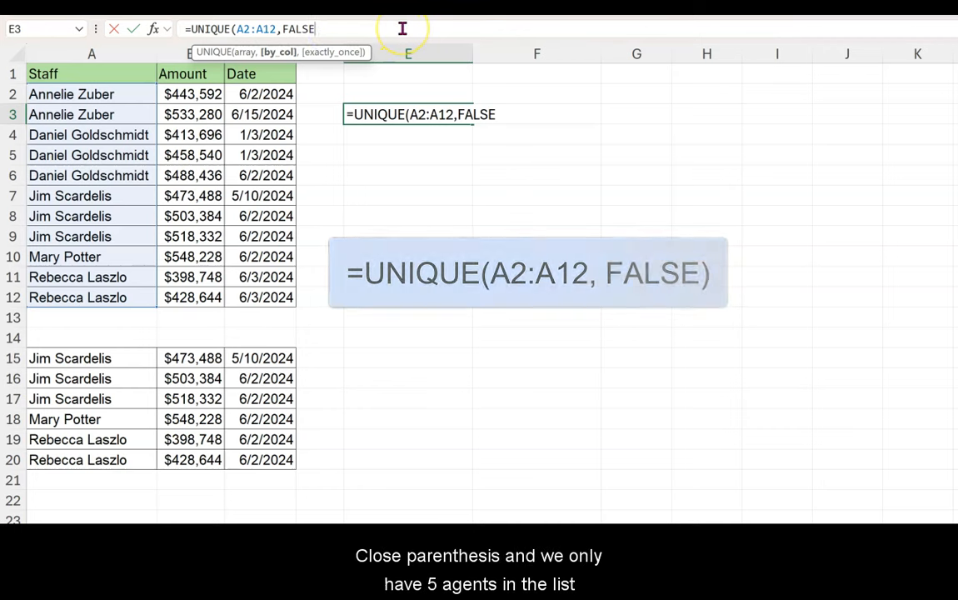
{"action": "type", "text": ")"}
{"action": "key", "text": "Return"}
- Inspect the formula behind the spilled list in cells E3 to E7
{"action": "left_click", "coordinate": [400, 120]}
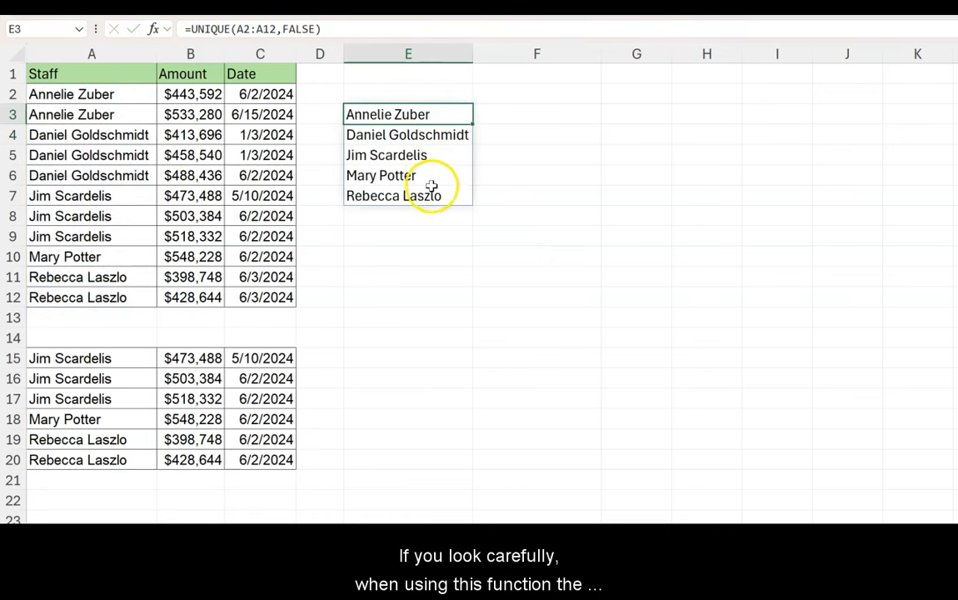
{"action": "left_click_drag", "start_coordinate": [427, 116], "coordinate": [419, 186]}
{"action": "left_click", "coordinate": [419, 187]}
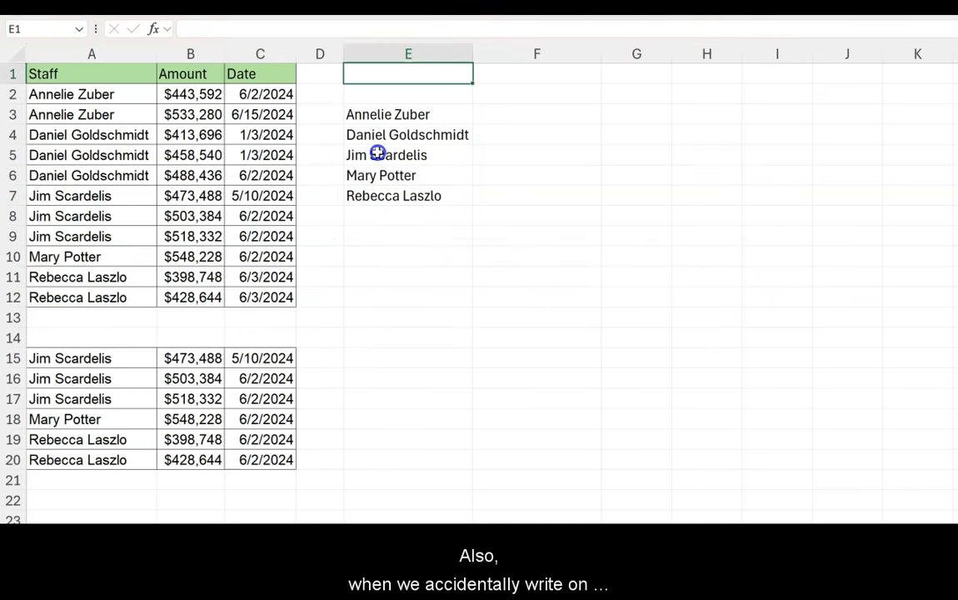
- Overwrite cell E5 in the spilled list with "test" and undo the entry
{"action": "double_click", "coordinate": [377, 153]}
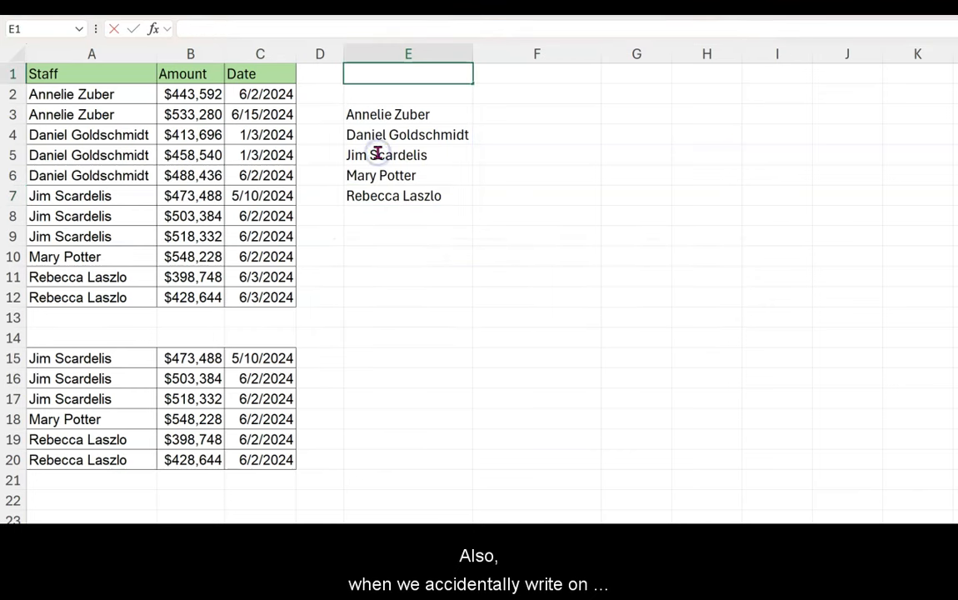
{"action": "left_click", "coordinate": [377, 154]}
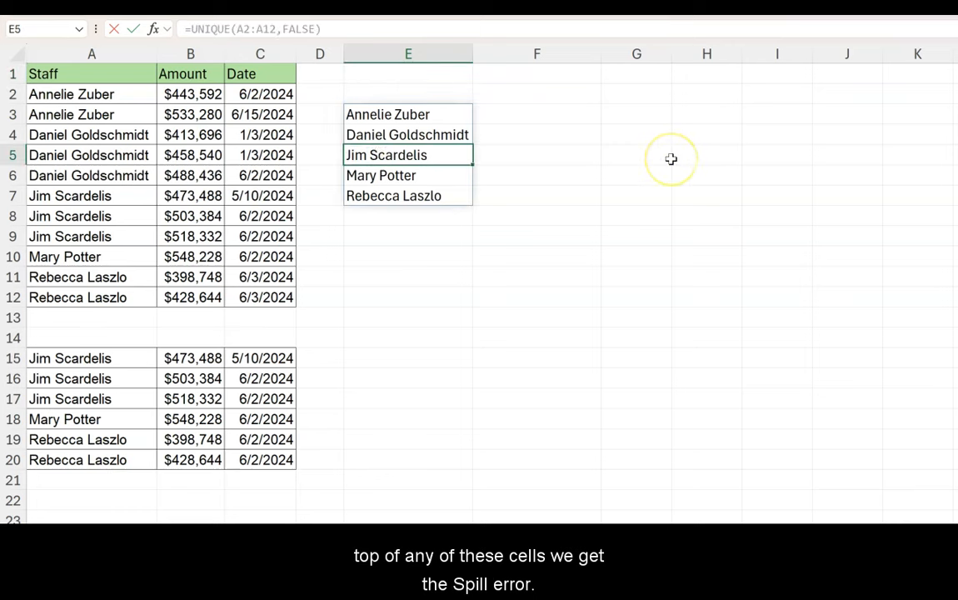
{"action": "type", "text": "test"}
{"action": "key", "text": "Return"}
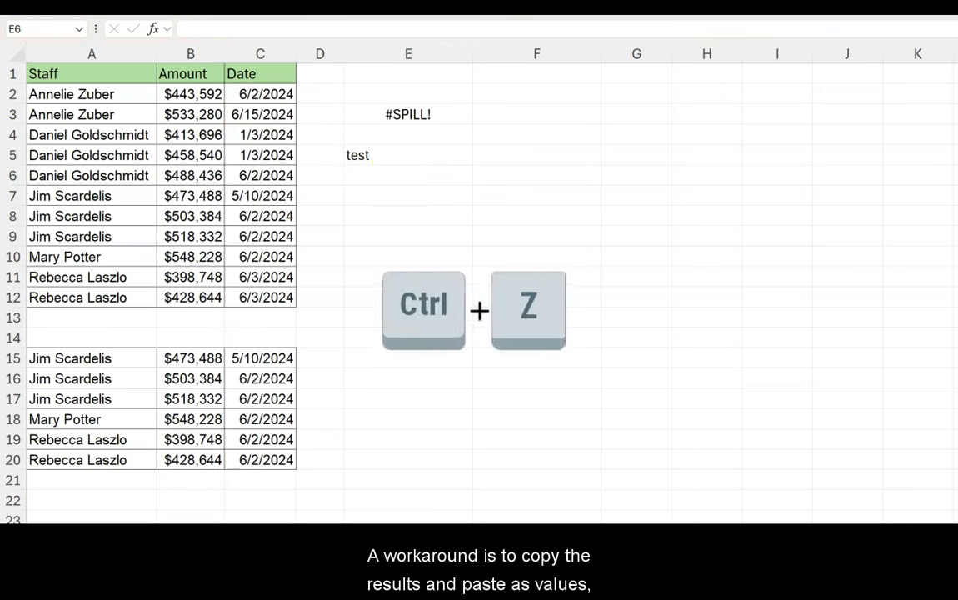
{"action": "left_click", "coordinate": [370, 156]}
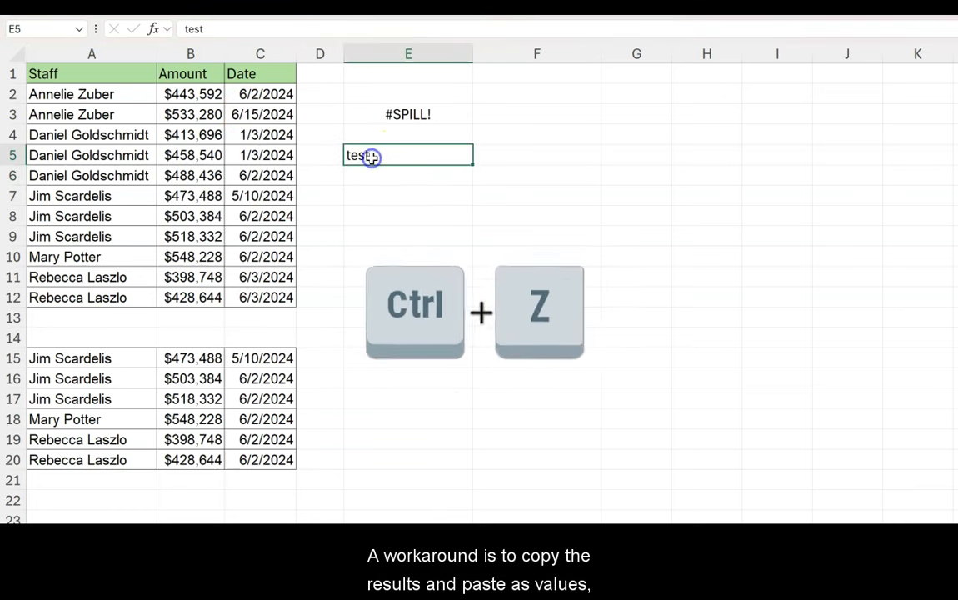
{"action": "key", "text": "ctrl+z"}
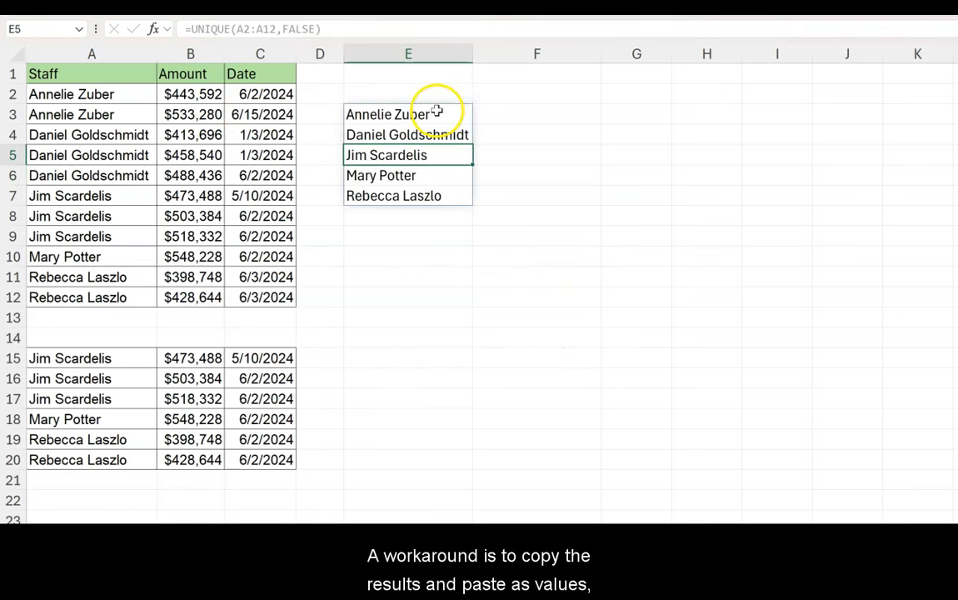
- Copy the unique names in E3:E7 and paste them as values starting at cell G3
{"action": "left_click_drag", "start_coordinate": [432, 111], "coordinate": [426, 194]}
{"action": "key", "text": "ctrl+c"}
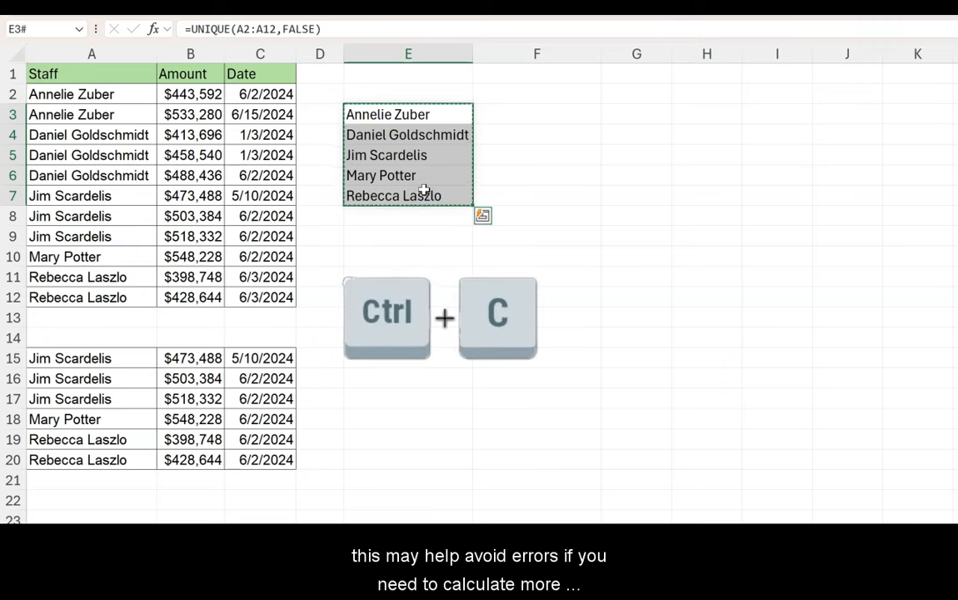
{"action": "left_click", "coordinate": [625, 114]}
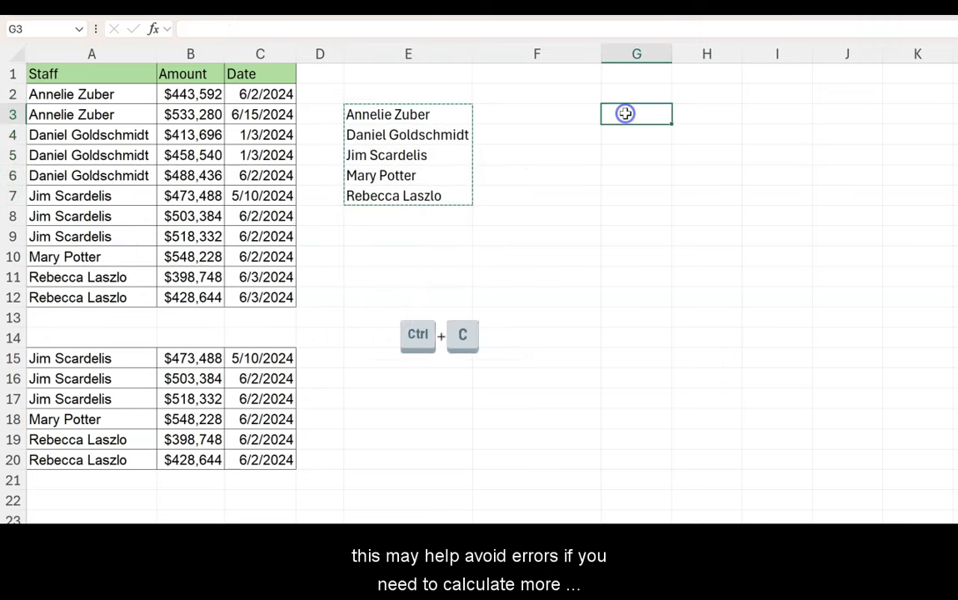
{"action": "right_click", "coordinate": [626, 115]}
{"action": "left_click", "coordinate": [690, 118]}
{"action": "left_click", "coordinate": [611, 216]}
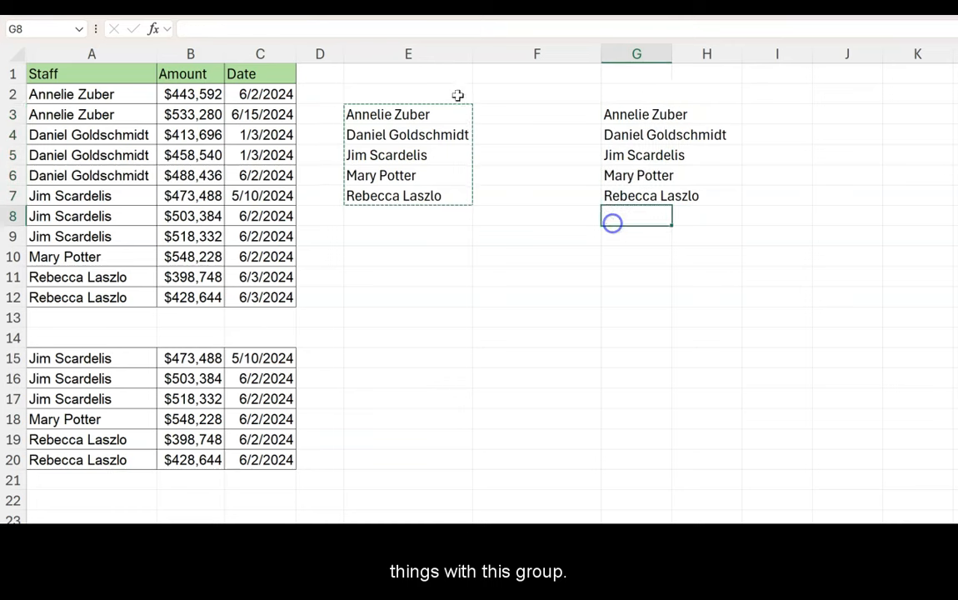
{"action": "key", "text": "Escape"}
- Examine the sorted Staff column for names that appear only once
{"action": "left_click", "coordinate": [83, 95]}
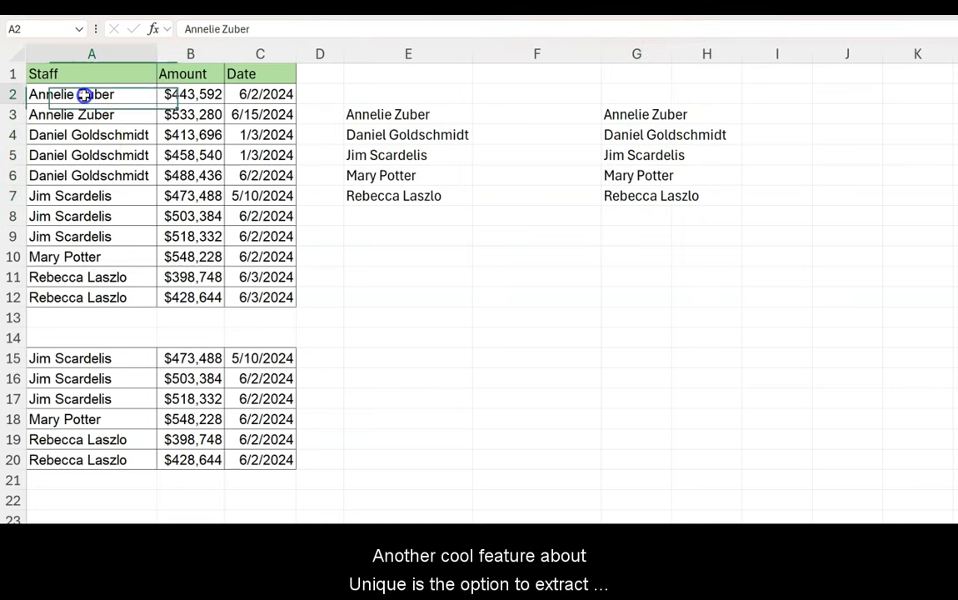
{"action": "left_click", "coordinate": [101, 257]}
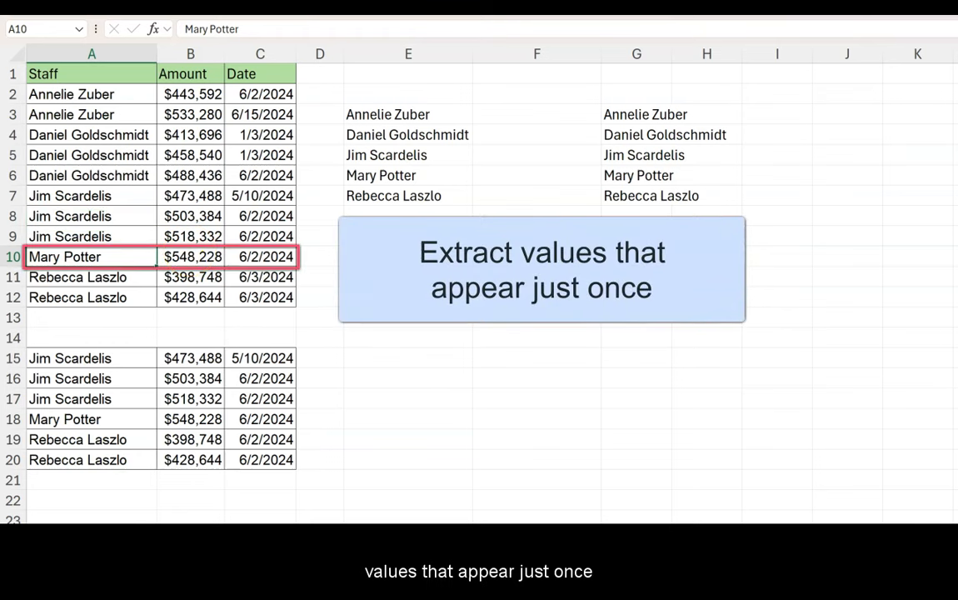
{"action": "left_click", "coordinate": [80, 94]}
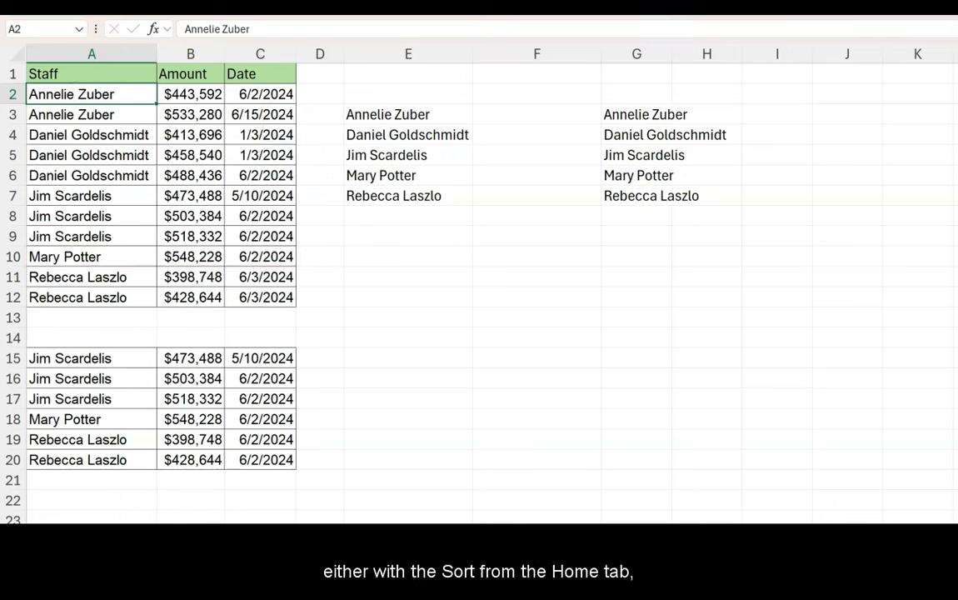
{"action": "left_click", "coordinate": [115, 117]}
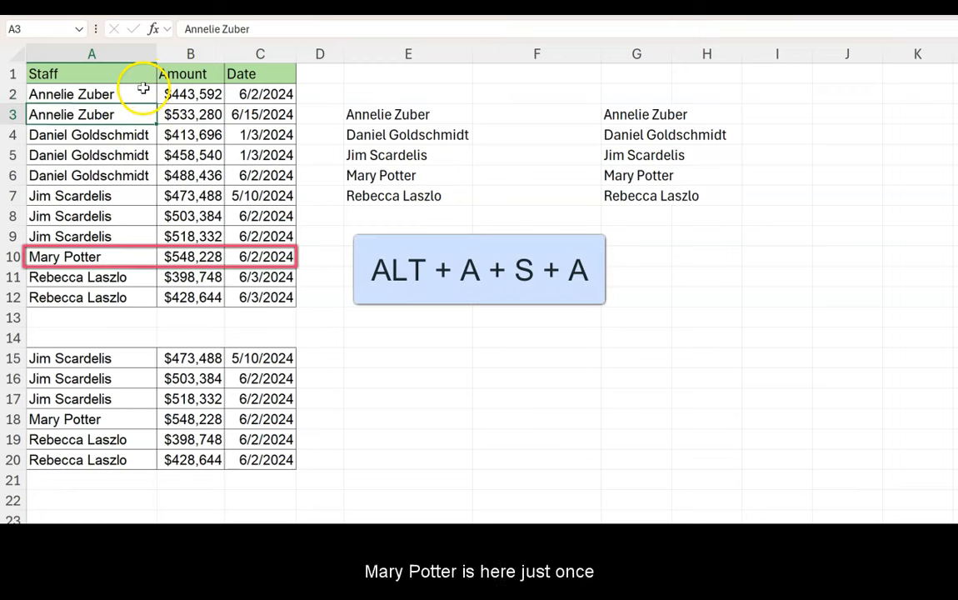
{"action": "left_click", "coordinate": [94, 260]}
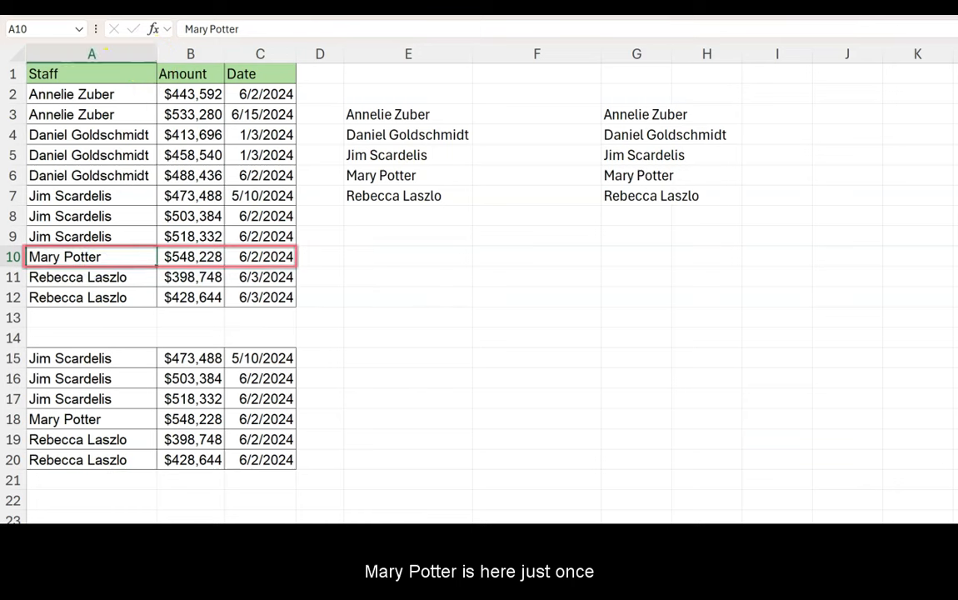
- Enter =UNIQUE(A2:A12,FALSE,TRUE) in cell E10 to extract staff names that occur exactly once, and check it against row 10
{"action": "left_click", "coordinate": [371, 253]}
{"action": "type", "text": "="}
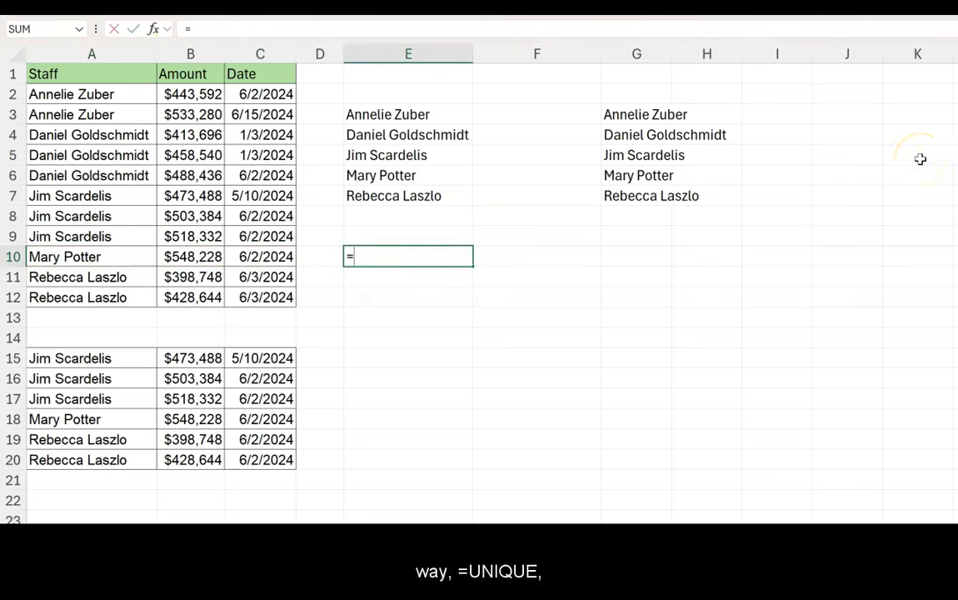
{"action": "type", "text": "uni"}
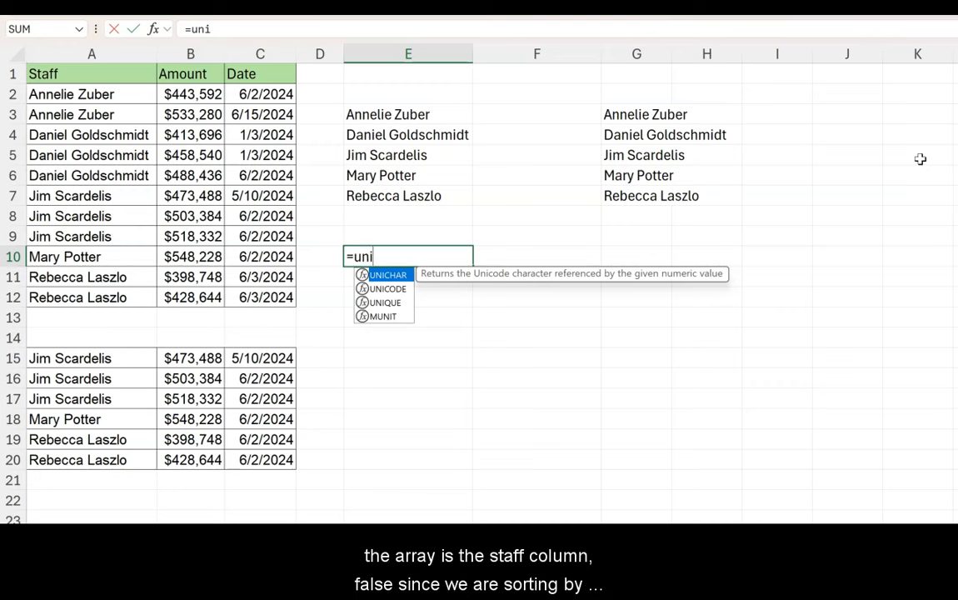
{"action": "type", "text": "que"}
{"action": "key", "text": "Tab"}
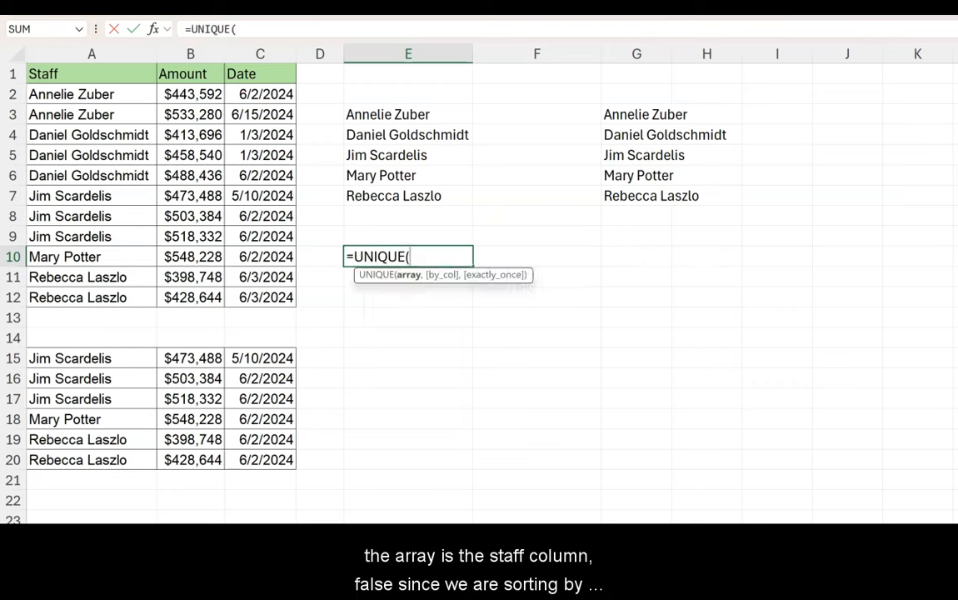
{"action": "left_click_drag", "start_coordinate": [139, 95], "coordinate": [118, 300]}
{"action": "type", "text": ",fa"}
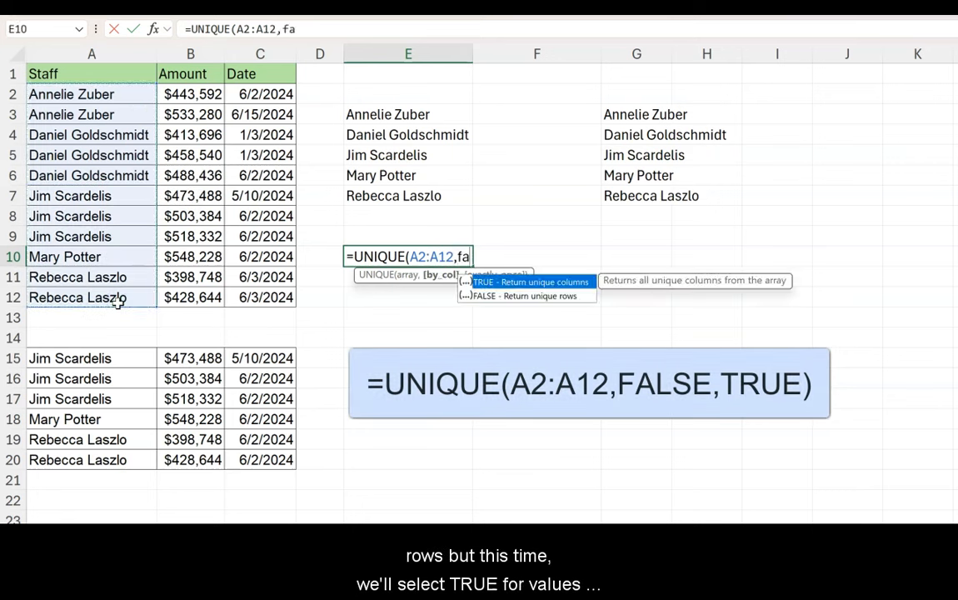
{"action": "type", "text": "lse,true)"}
{"action": "key", "text": "Return"}
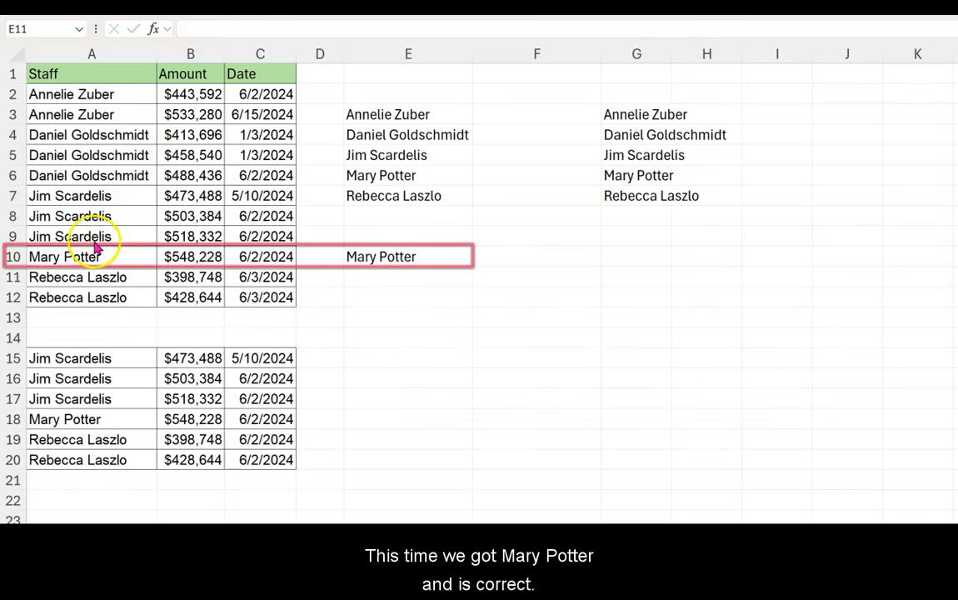
{"action": "left_click", "coordinate": [13, 256]}
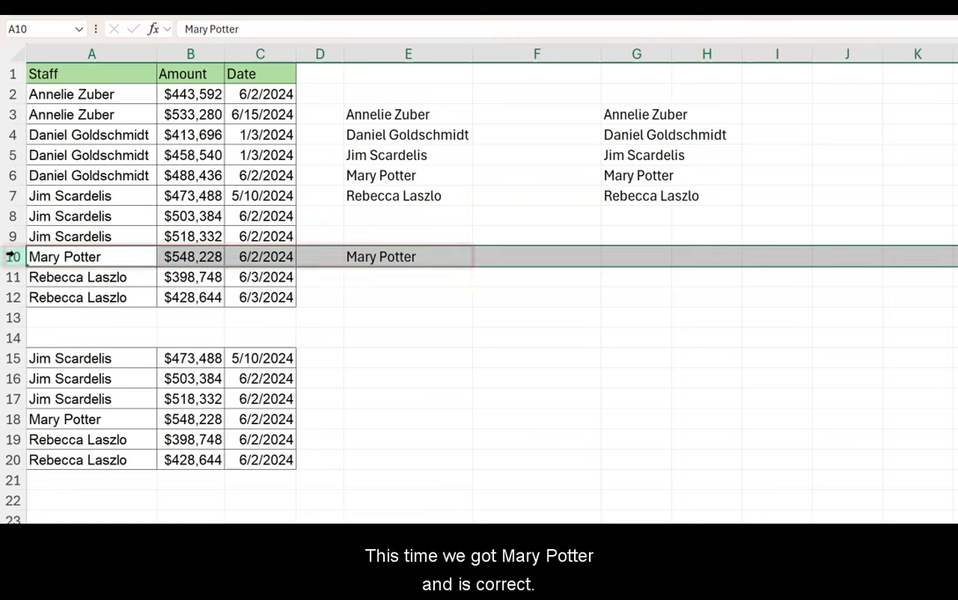
- Examine the Staff and Date columns of both data blocks for repeated name and date combinations
{"action": "left_click", "coordinate": [391, 360]}
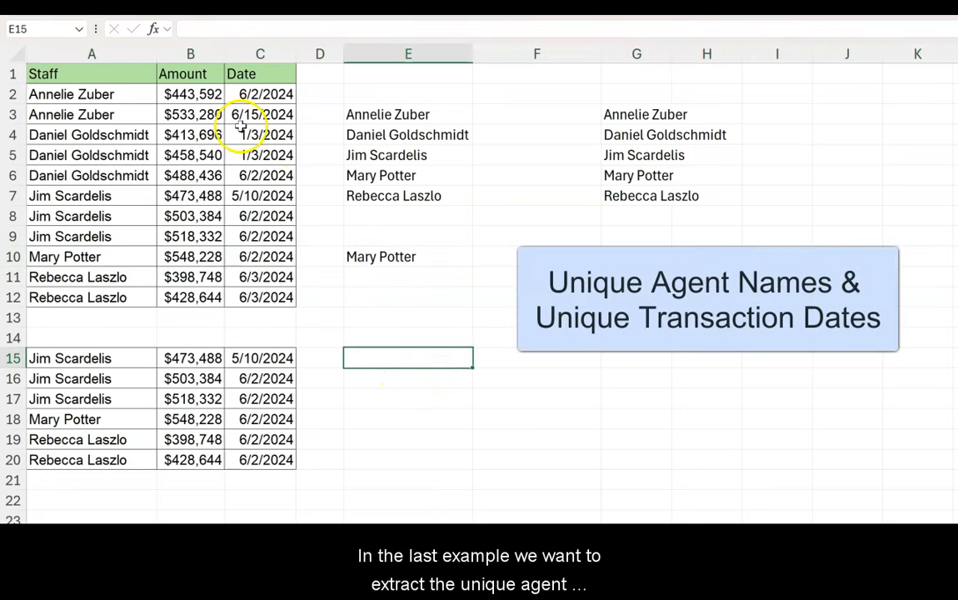
{"action": "left_click", "coordinate": [139, 346]}
{"action": "left_click_drag", "start_coordinate": [141, 351], "coordinate": [135, 417]}
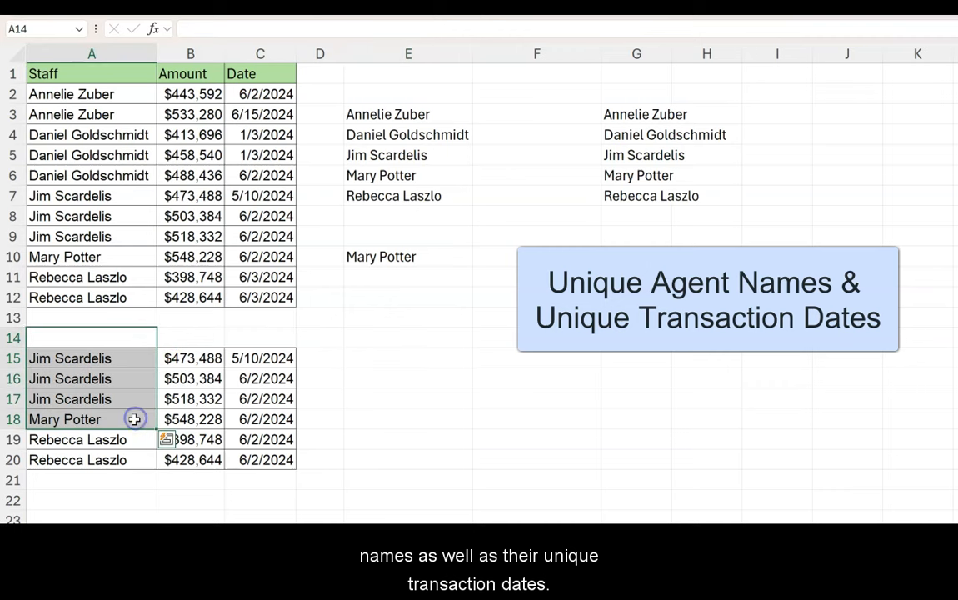
{"action": "left_click_drag", "start_coordinate": [259, 356], "coordinate": [257, 462]}
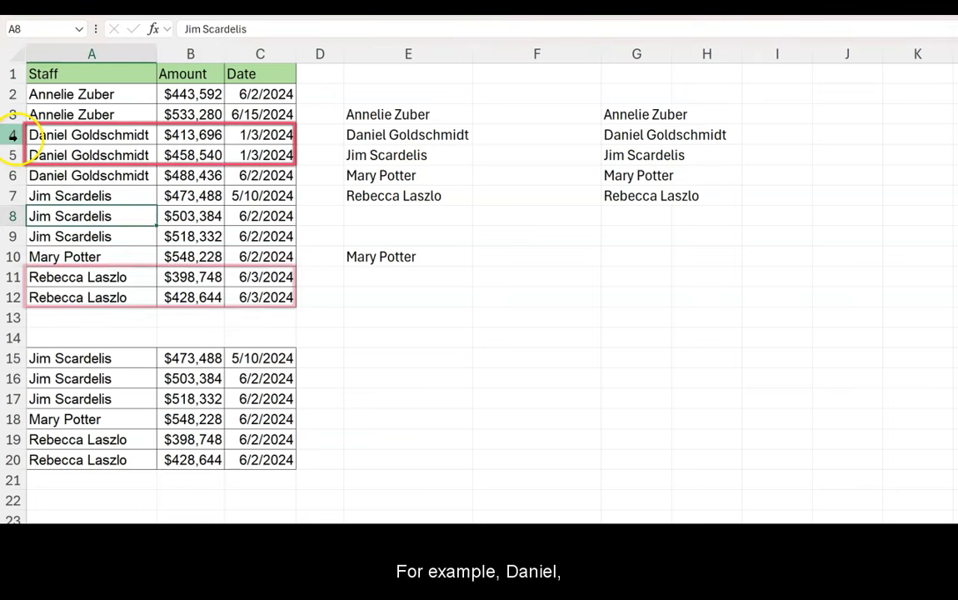
{"action": "left_click_drag", "start_coordinate": [75, 133], "coordinate": [75, 234]}
{"action": "left_click_drag", "start_coordinate": [74, 278], "coordinate": [77, 298]}
{"action": "left_click_drag", "start_coordinate": [239, 276], "coordinate": [250, 295]}
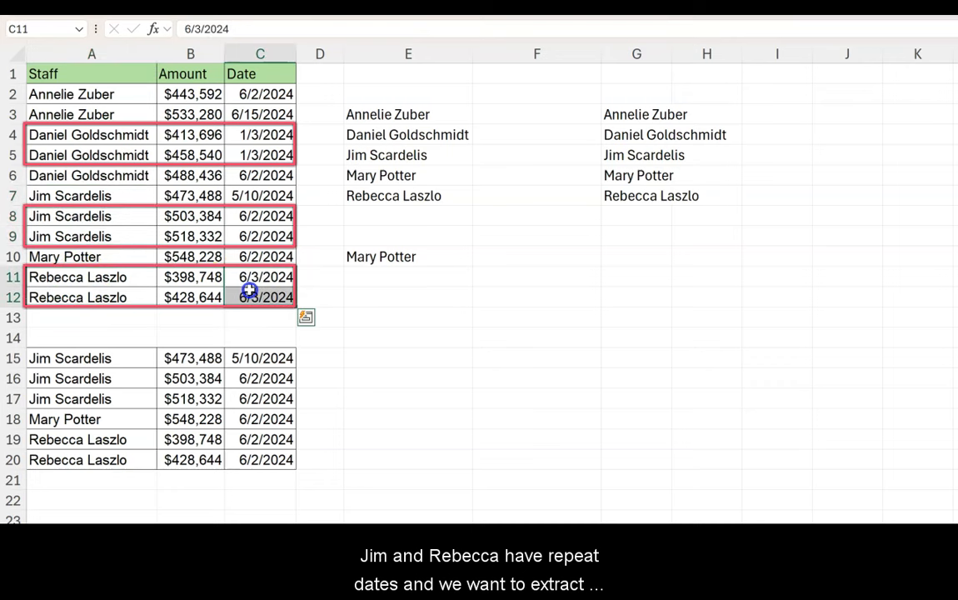
{"action": "left_click_drag", "start_coordinate": [260, 193], "coordinate": [260, 220]}
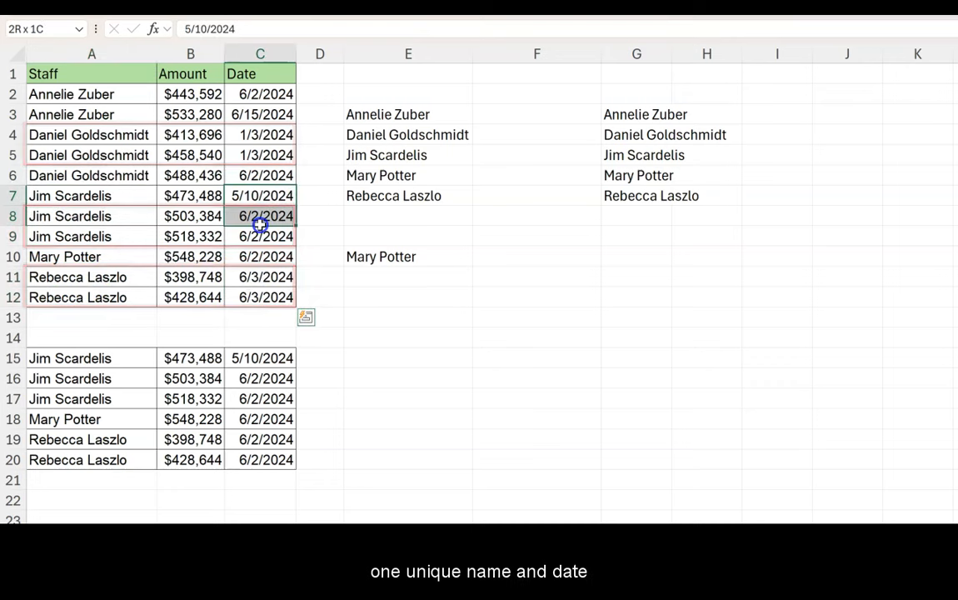
- Enter =UNIQUE(A2:A12&"-"&C2:C12) in cell E15 to extract the unique staff name and date combinations
{"action": "left_click", "coordinate": [397, 360]}
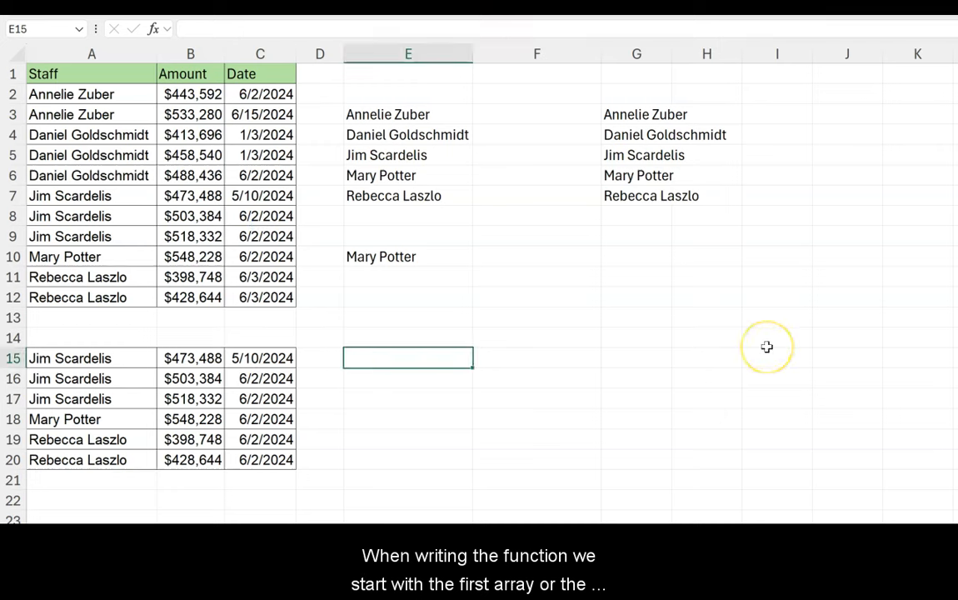
{"action": "type", "text": "=un"}
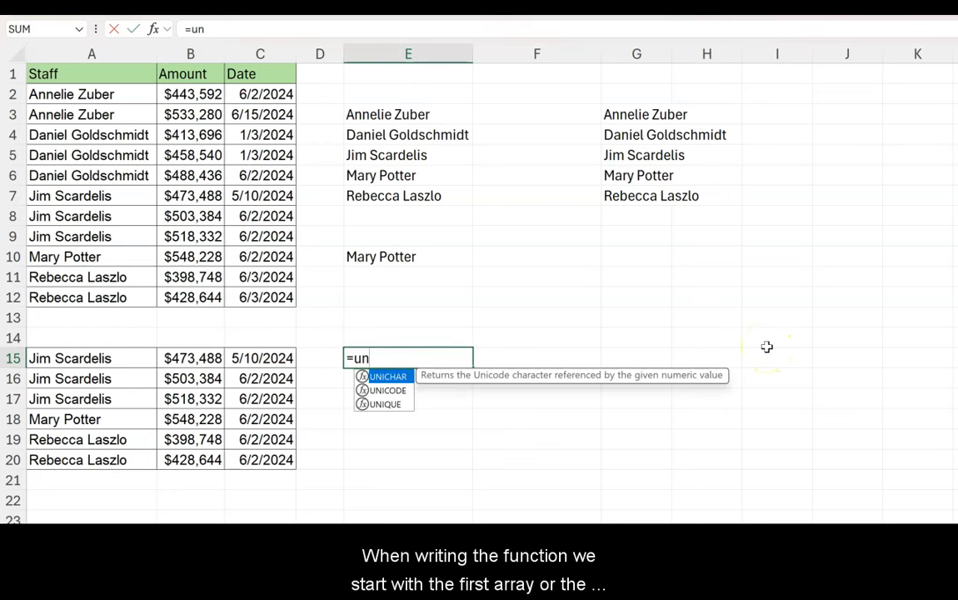
{"action": "type", "text": "ique"}
{"action": "key", "text": "Tab"}
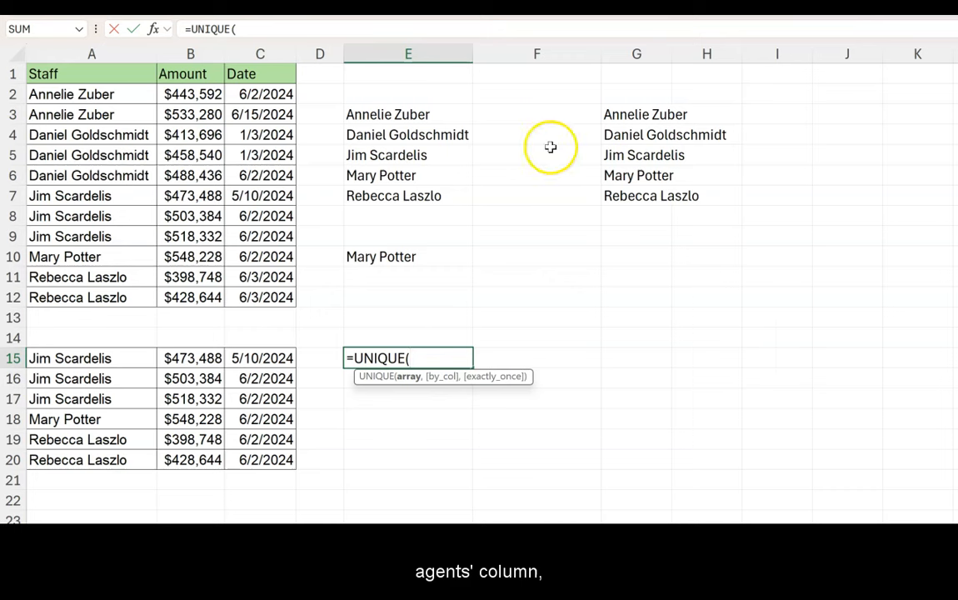
{"action": "left_click_drag", "start_coordinate": [111, 97], "coordinate": [95, 305]}
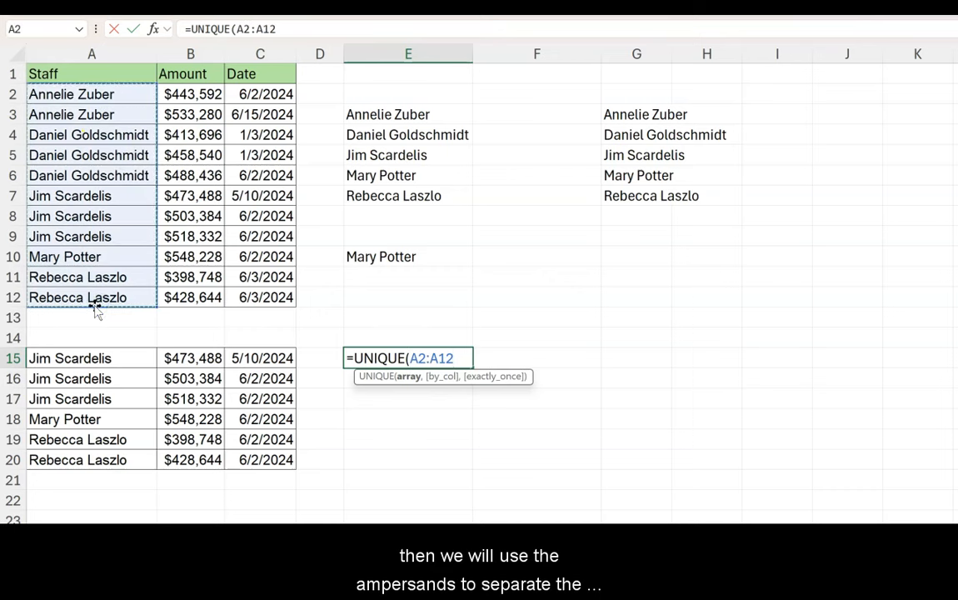
{"action": "type", "text": "&\"-\""}
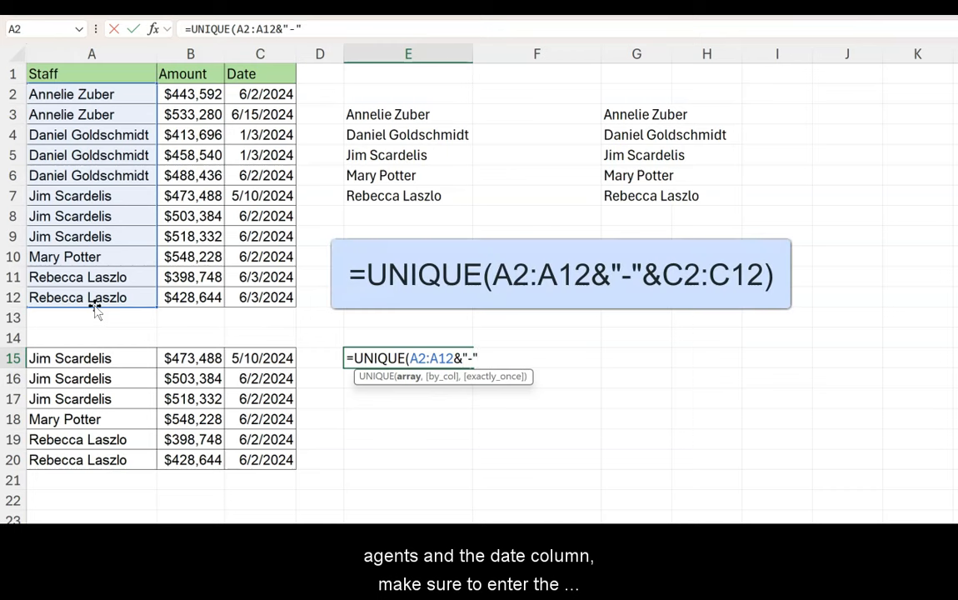
{"action": "type", "text": "&"}
{"action": "left_click_drag", "start_coordinate": [255, 95], "coordinate": [250, 285]}
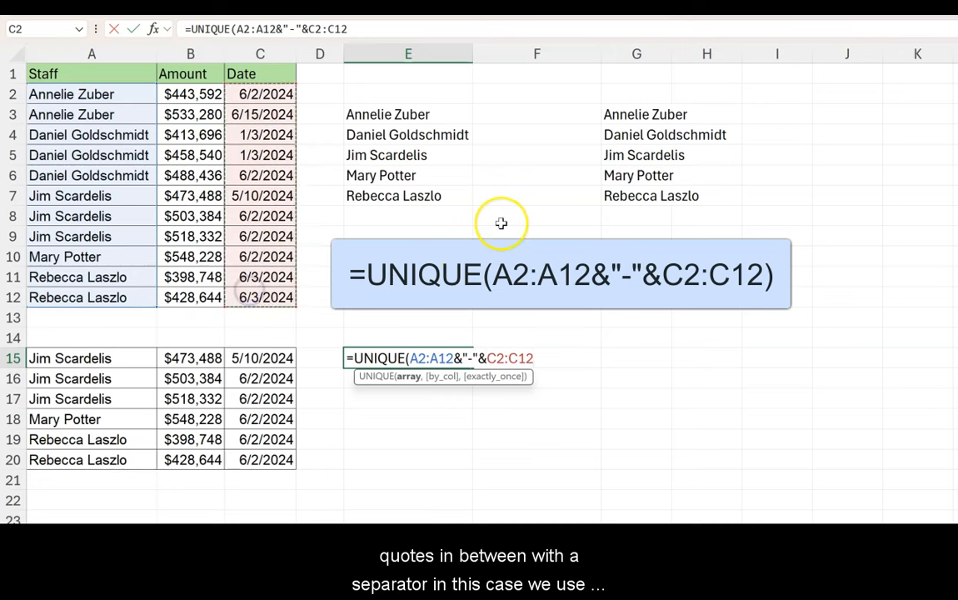
{"action": "type", "text": ")"}
{"action": "key", "text": "Return"}
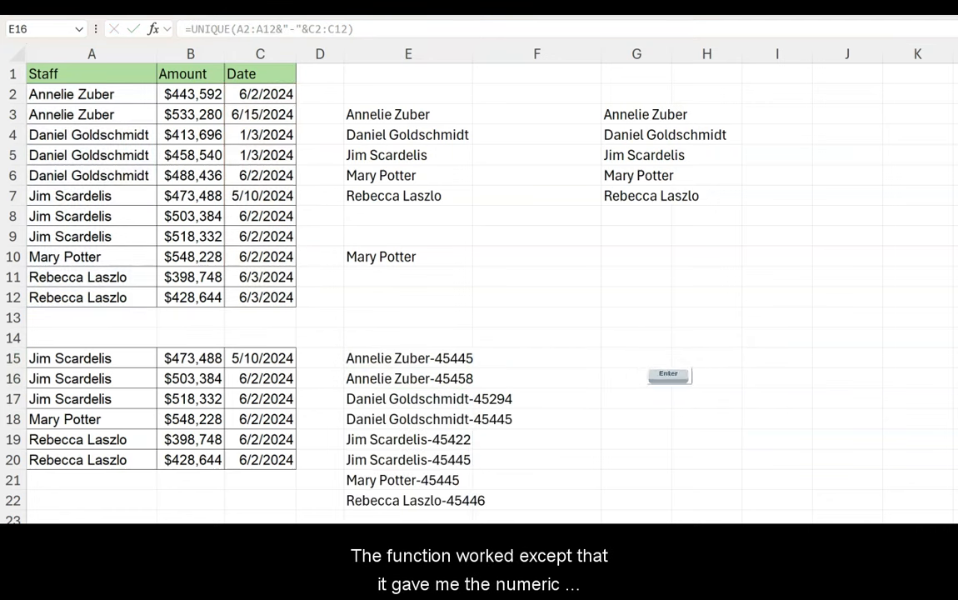
- Wrap the date range of the E15 formula in a TEXT function, making it =UNIQUE(A2:A12&"-"&TEXT(C2:C12,"MM/DD/YYYY"))
{"action": "left_click", "coordinate": [363, 359]}
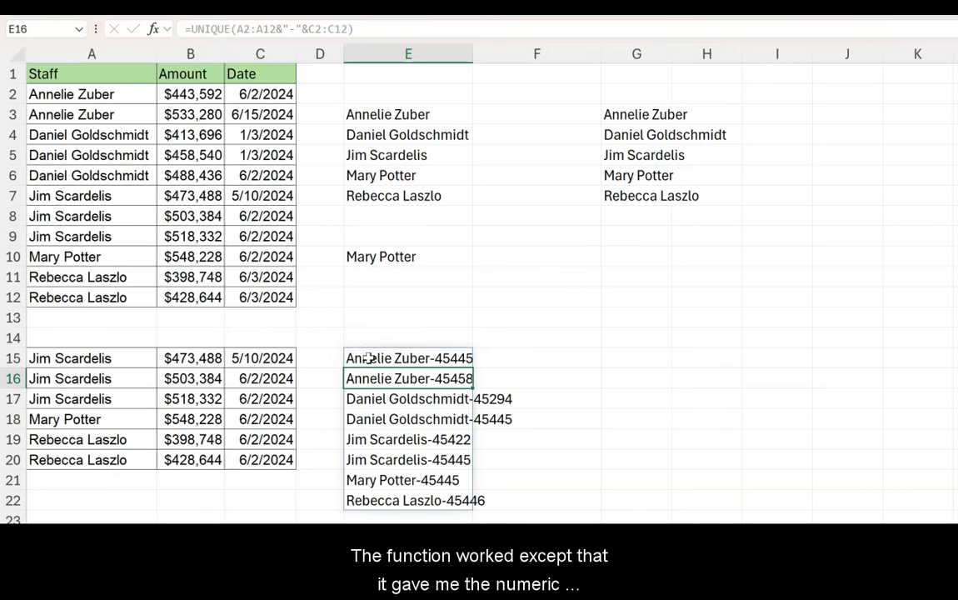
{"action": "left_click", "coordinate": [456, 357]}
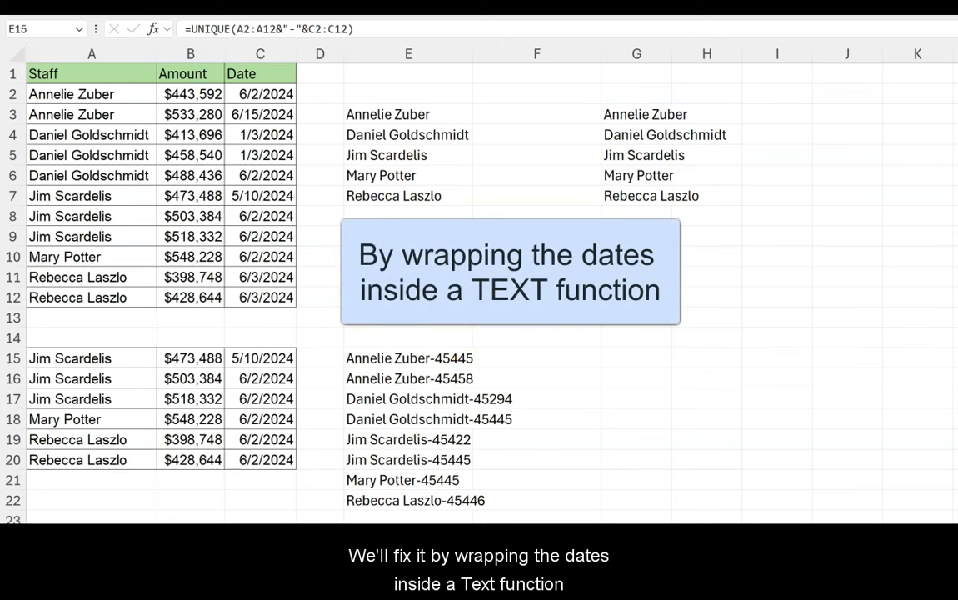
{"action": "left_click", "coordinate": [399, 357]}
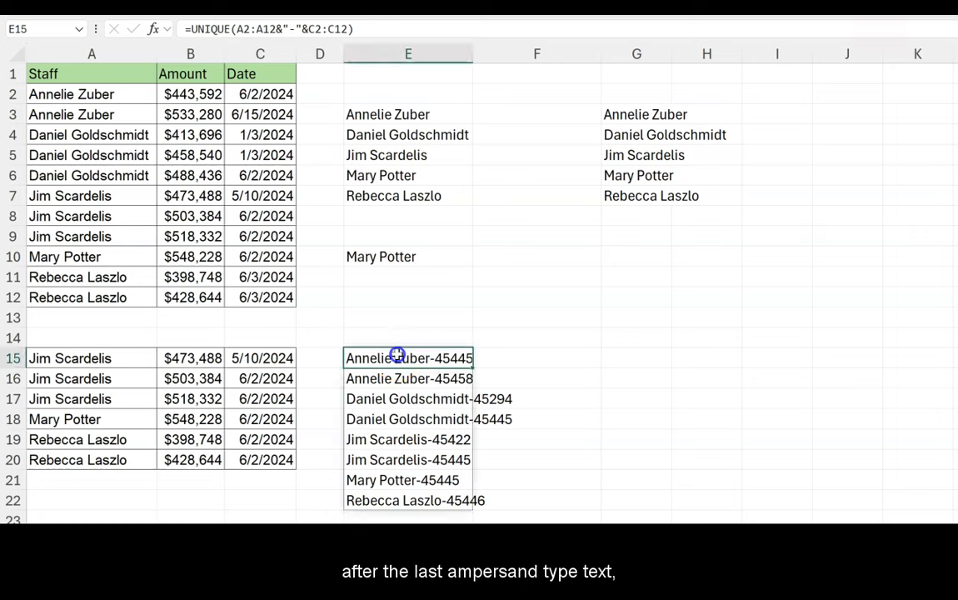
{"action": "left_click", "coordinate": [305, 28]}
{"action": "type", "text": "T"}
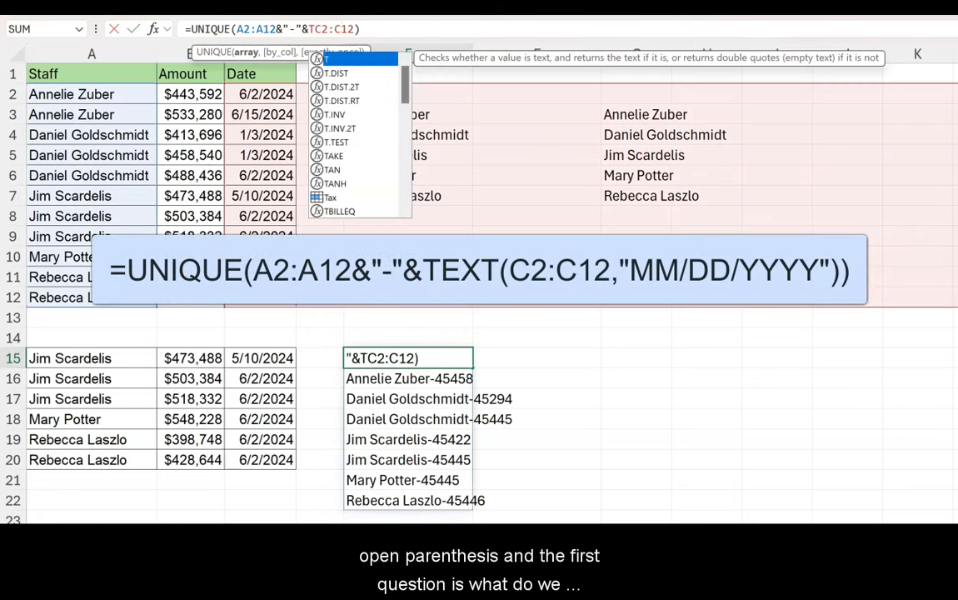
{"action": "type", "text": "EXT("}
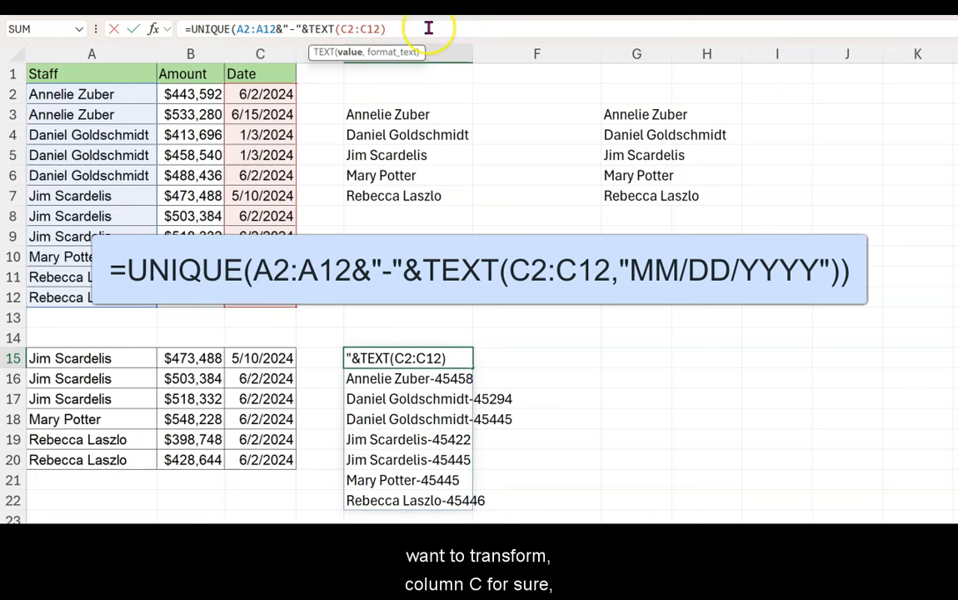
{"action": "type", "text": ","}
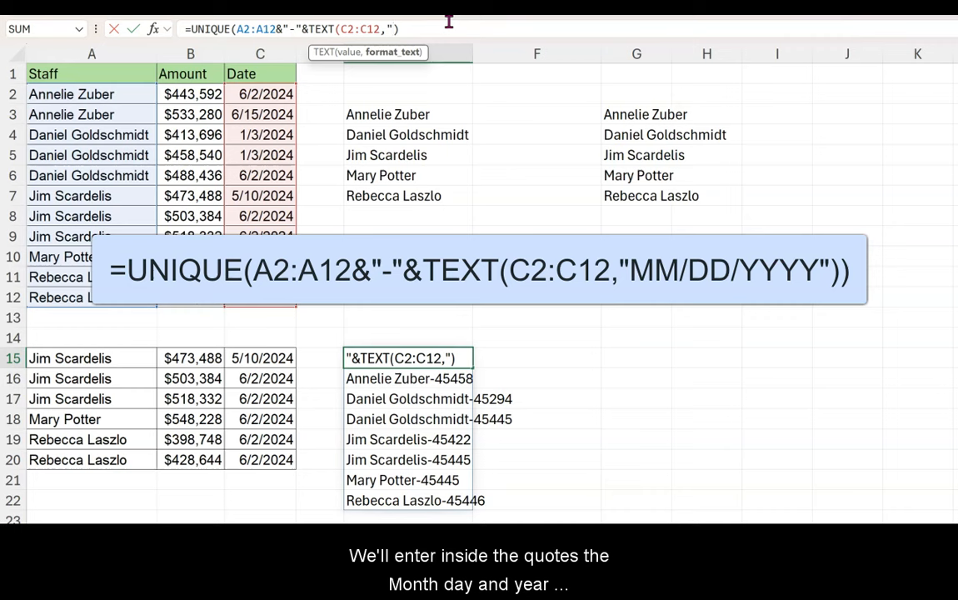
{"action": "type", "text": "MM/DD/YYYY"}
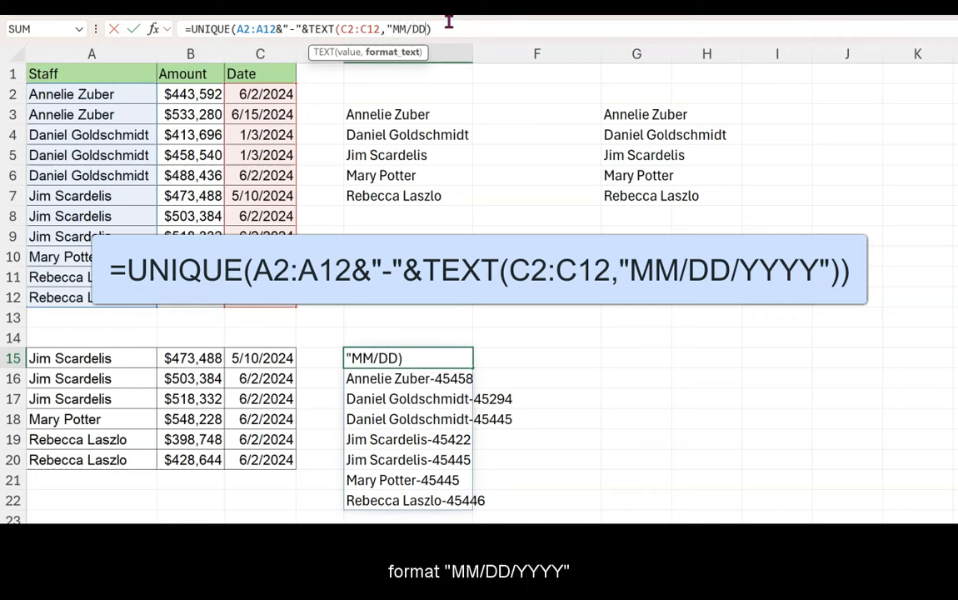
{"action": "left_click", "coordinate": [491, 34]}
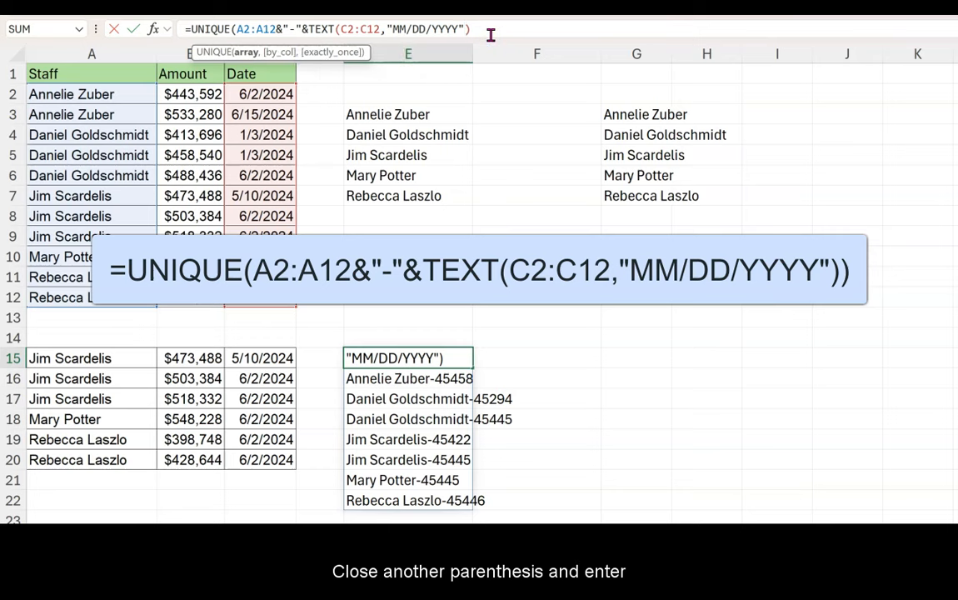
{"action": "type", "text": ")"}
{"action": "key", "text": "Return"}
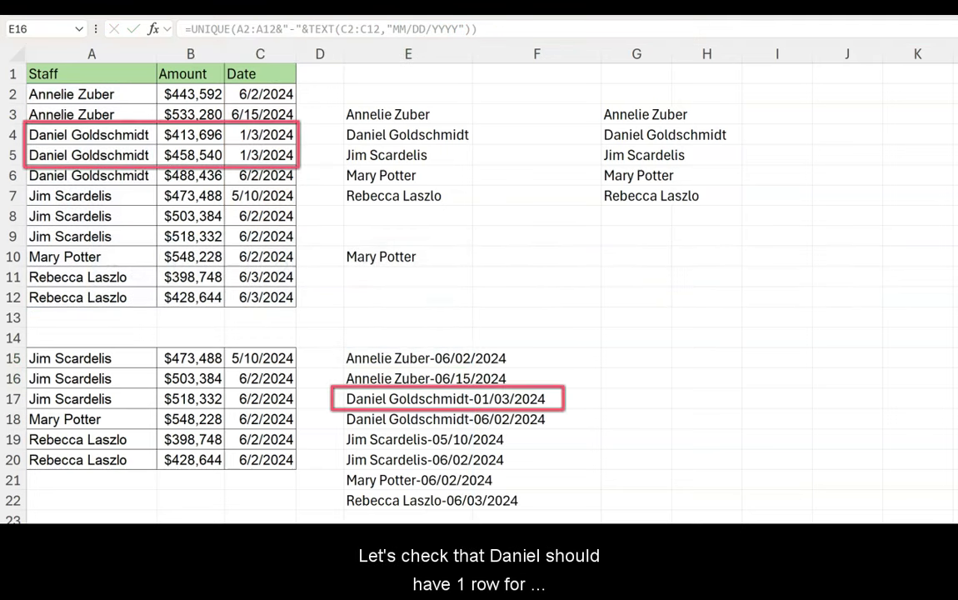